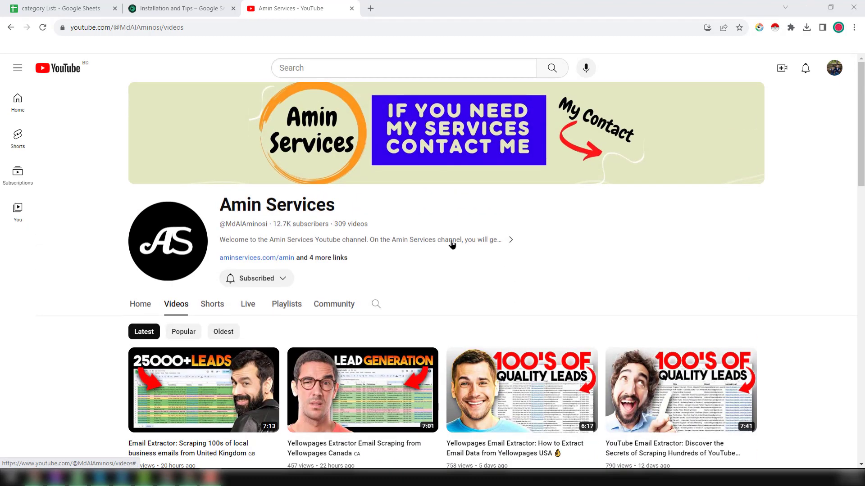
- Open the Google Search Scraper product page from the Leads Sniper Products menu
{"action": "scroll", "coordinate": [452, 243], "scroll_direction": "down", "scroll_amount": 7}
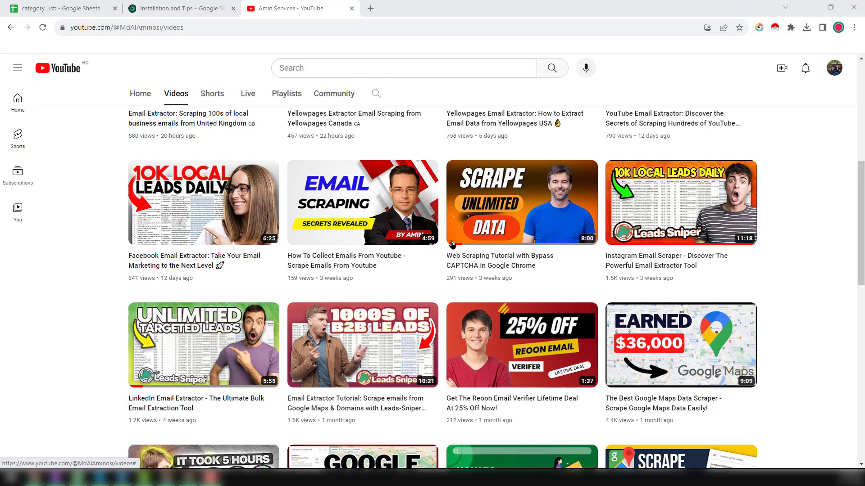
{"action": "scroll", "coordinate": [451, 244], "scroll_direction": "down", "scroll_amount": 5}
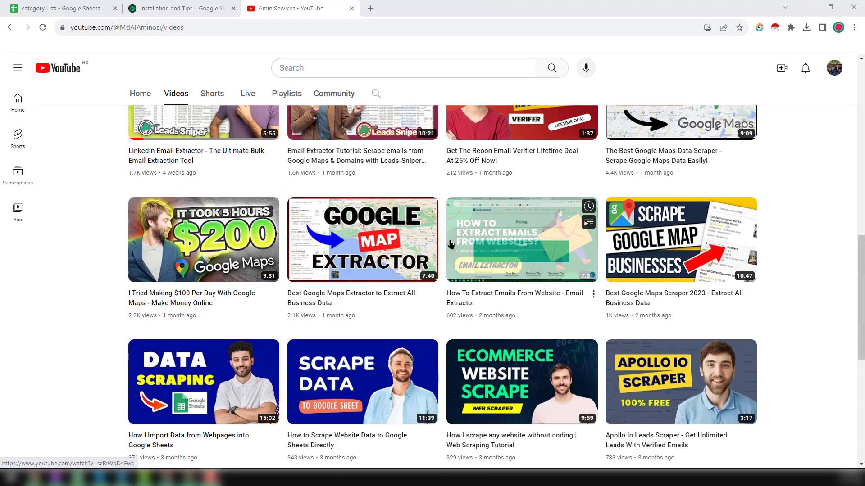
{"action": "scroll", "coordinate": [451, 243], "scroll_direction": "down", "scroll_amount": 3}
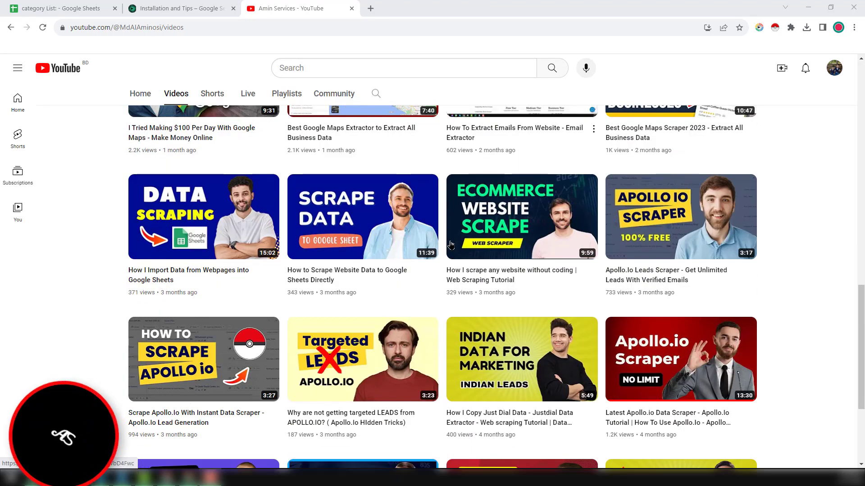
{"action": "scroll", "coordinate": [450, 245], "scroll_direction": "down", "scroll_amount": 3}
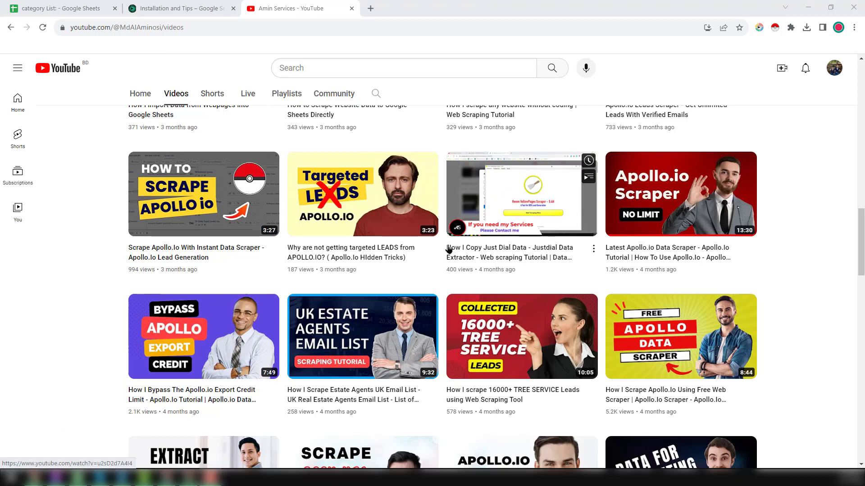
{"action": "scroll", "coordinate": [449, 249], "scroll_direction": "up", "scroll_amount": 10}
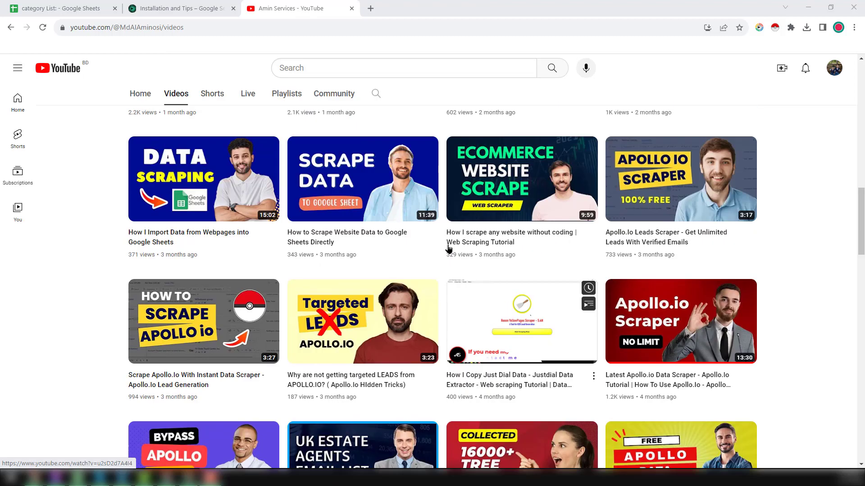
{"action": "scroll", "coordinate": [448, 249], "scroll_direction": "up", "scroll_amount": 8}
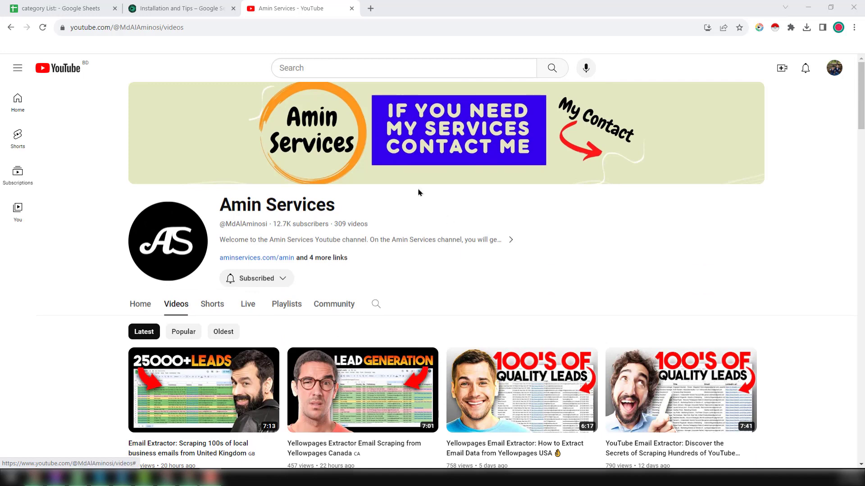
{"action": "left_click", "coordinate": [198, 9]}
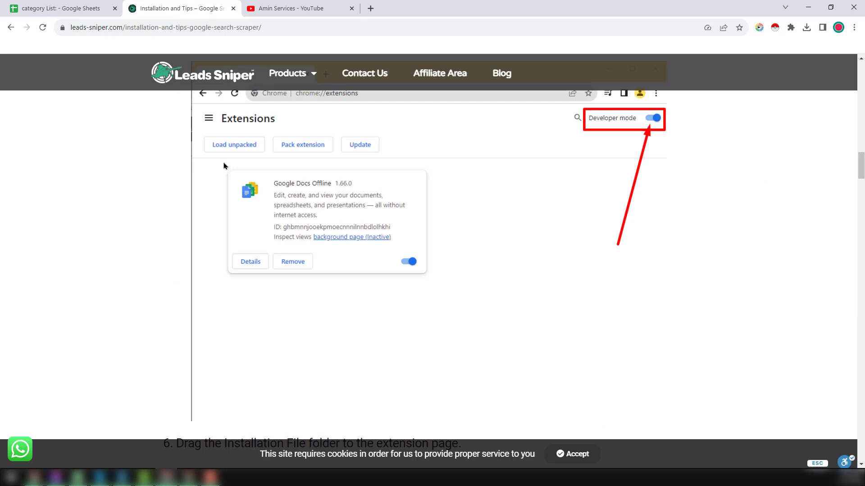
{"action": "mouse_move", "coordinate": [306, 86]}
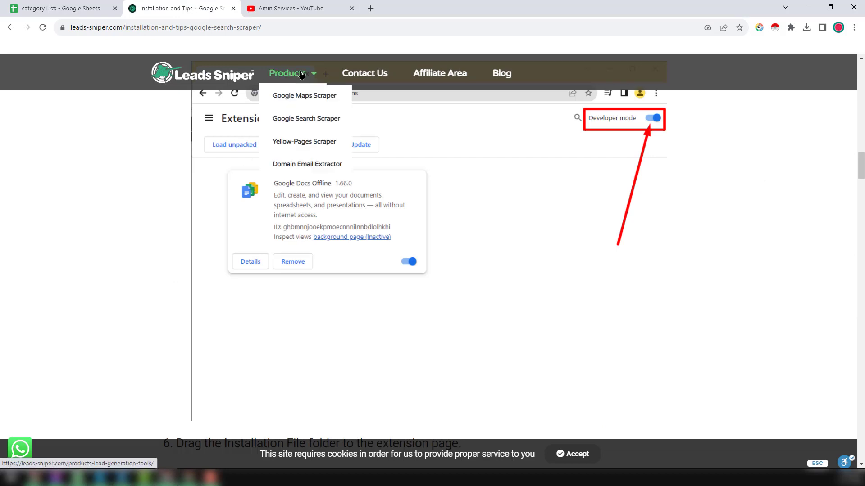
{"action": "left_click", "coordinate": [321, 121]}
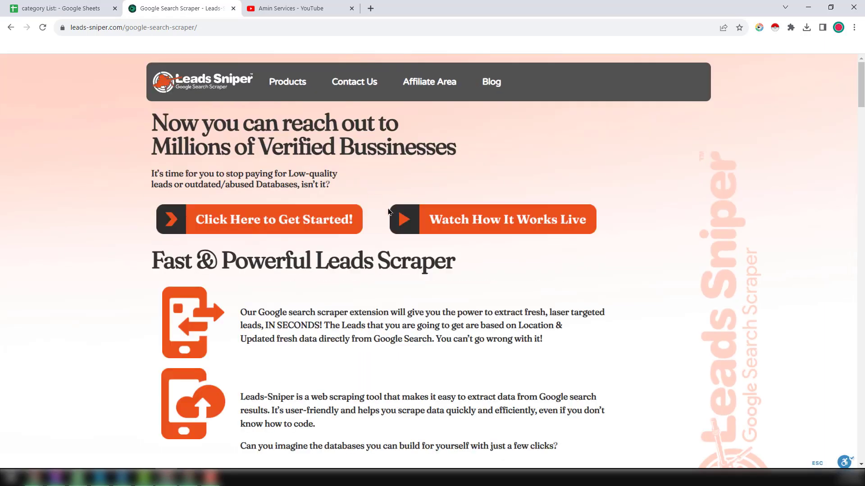
- Follow Add to Chrome to the scraper's installation instructions page
{"action": "scroll", "coordinate": [383, 209], "scroll_direction": "down", "scroll_amount": 15}
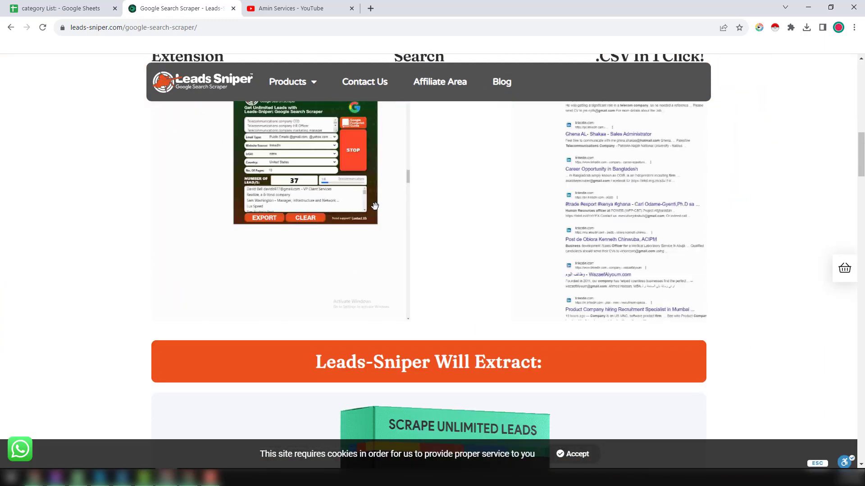
{"action": "scroll", "coordinate": [375, 205], "scroll_direction": "down", "scroll_amount": 15}
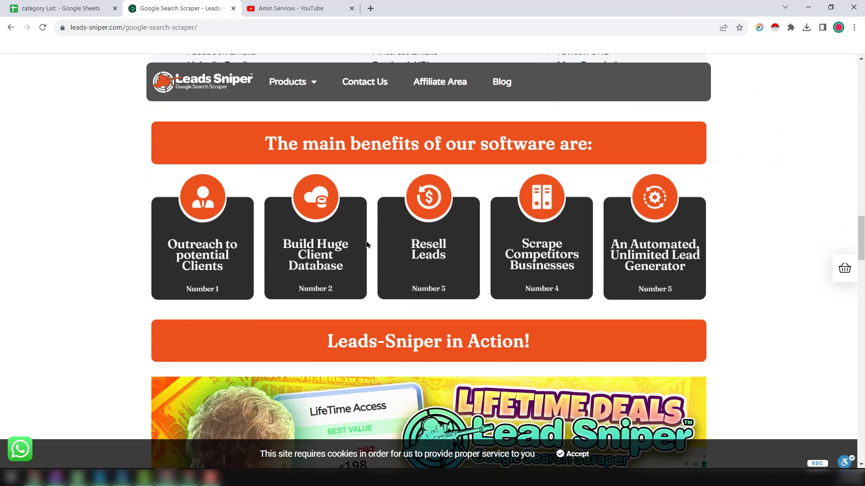
{"action": "scroll", "coordinate": [366, 244], "scroll_direction": "down", "scroll_amount": 15}
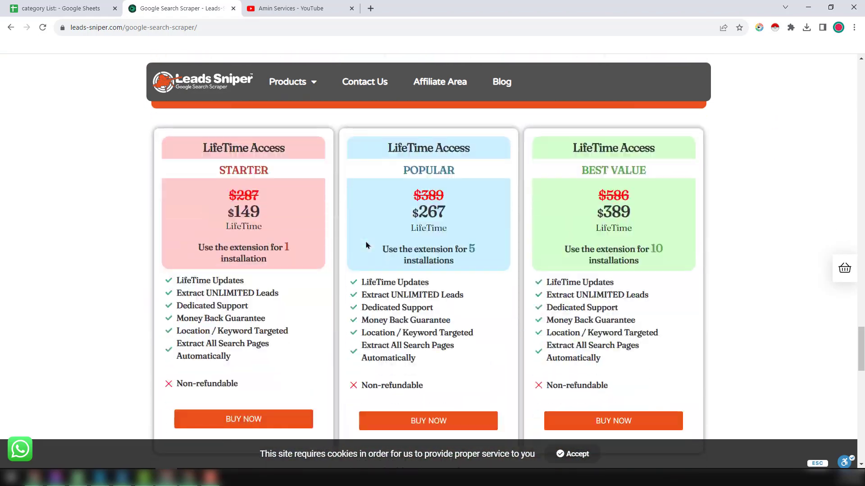
{"action": "scroll", "coordinate": [366, 244], "scroll_direction": "down", "scroll_amount": 5}
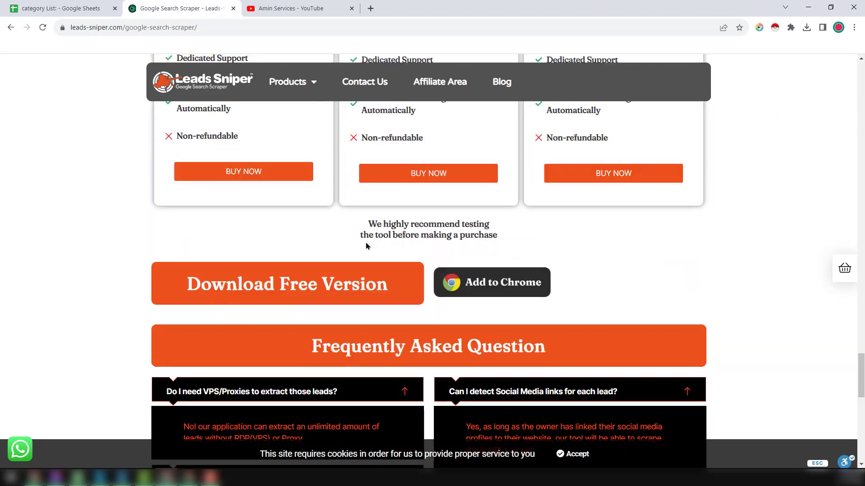
{"action": "left_click", "coordinate": [519, 285]}
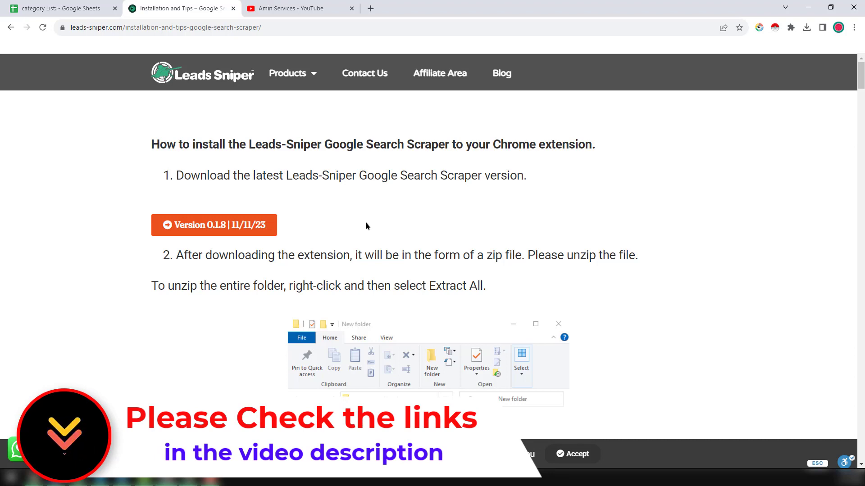
- Scroll the installation guide down to step 6, dragging the Installation File folder
{"action": "scroll", "coordinate": [365, 226], "scroll_direction": "down", "scroll_amount": 5}
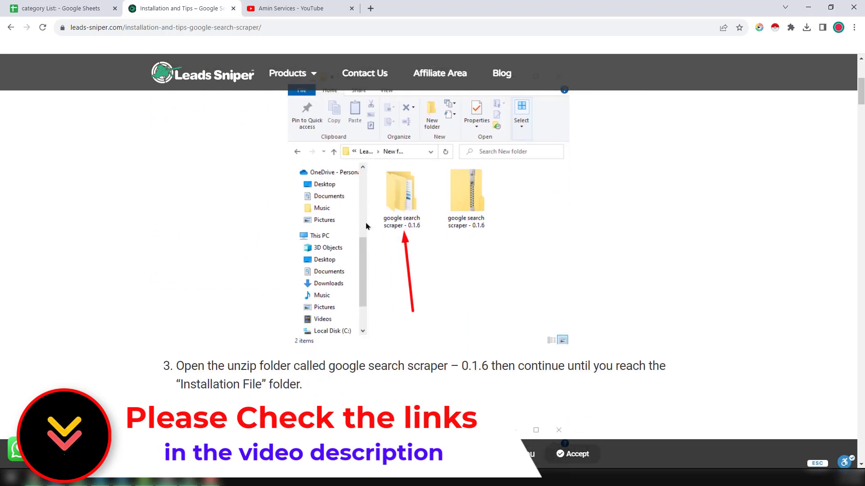
{"action": "scroll", "coordinate": [366, 226], "scroll_direction": "down", "scroll_amount": 12}
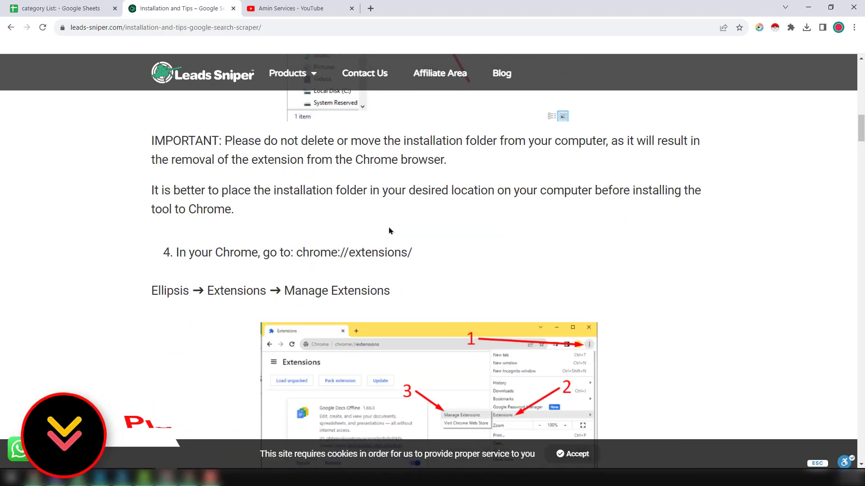
{"action": "scroll", "coordinate": [390, 231], "scroll_direction": "down", "scroll_amount": 8}
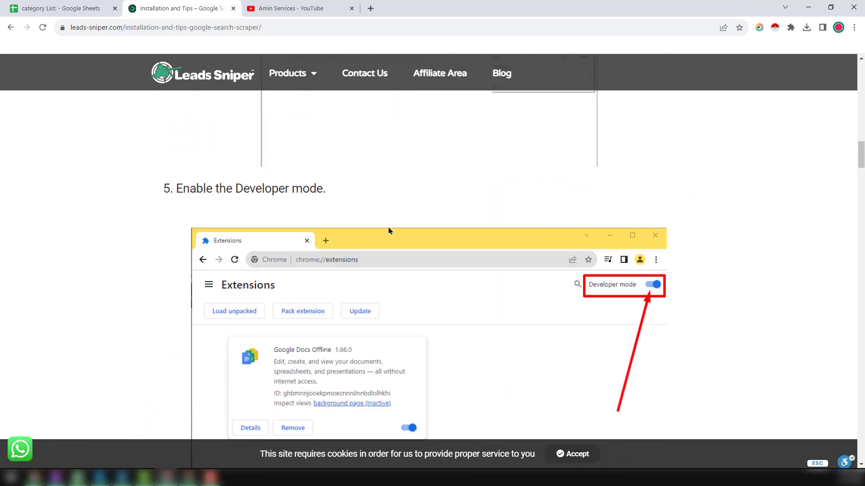
{"action": "scroll", "coordinate": [393, 231], "scroll_direction": "down", "scroll_amount": 7}
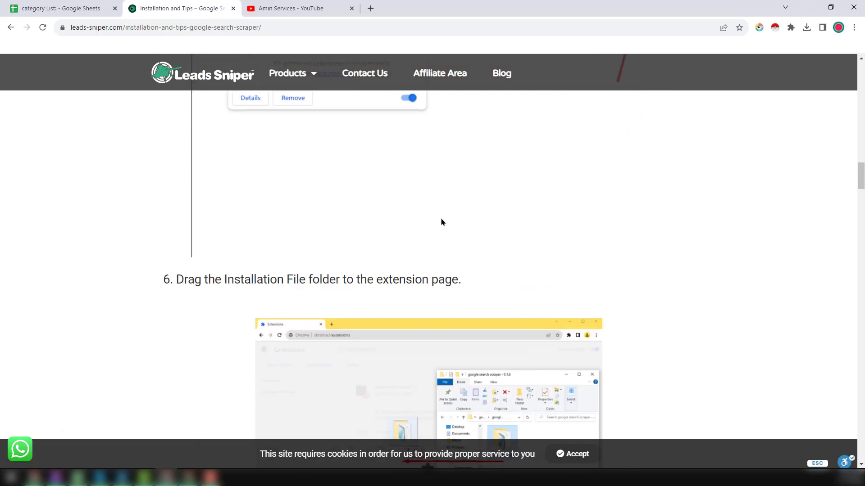
- Inspect the sheet: city in A2, 'hair salon' in H2, and the combining formula
{"action": "left_click", "coordinate": [759, 28]}
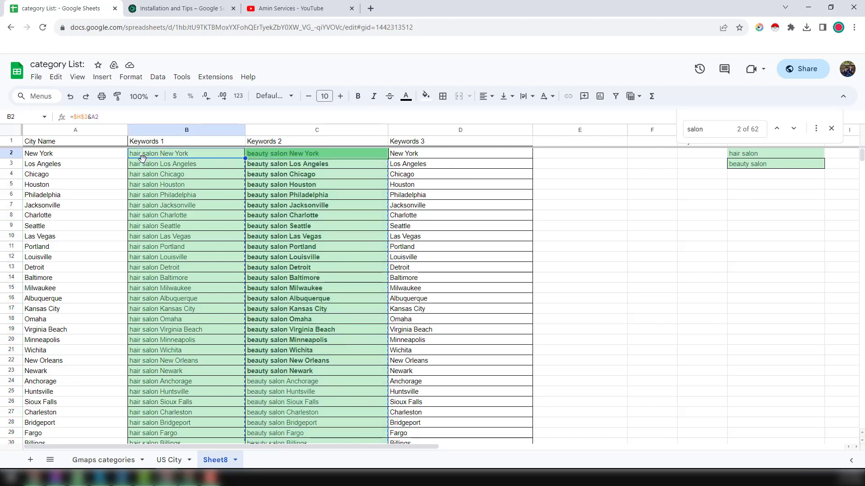
{"action": "left_click", "coordinate": [86, 156]}
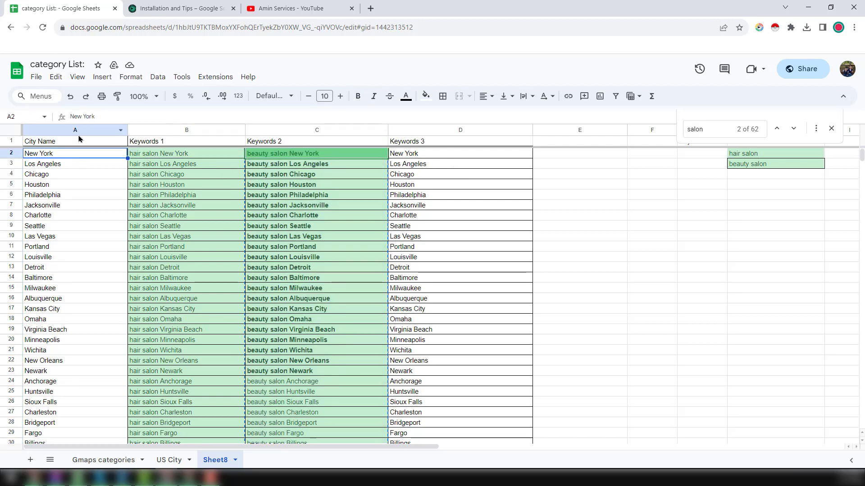
{"action": "scroll", "coordinate": [67, 245], "scroll_direction": "down", "scroll_amount": 4}
{"action": "scroll", "coordinate": [67, 245], "scroll_direction": "up", "scroll_amount": 4}
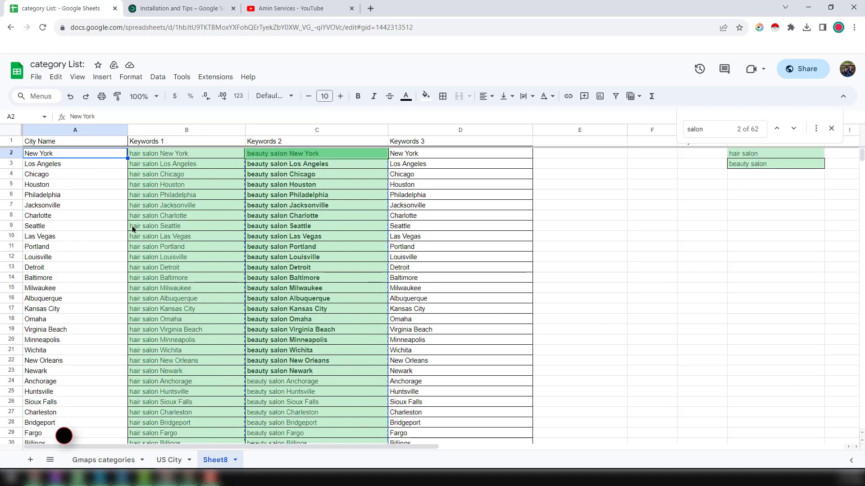
{"action": "left_click", "coordinate": [767, 157]}
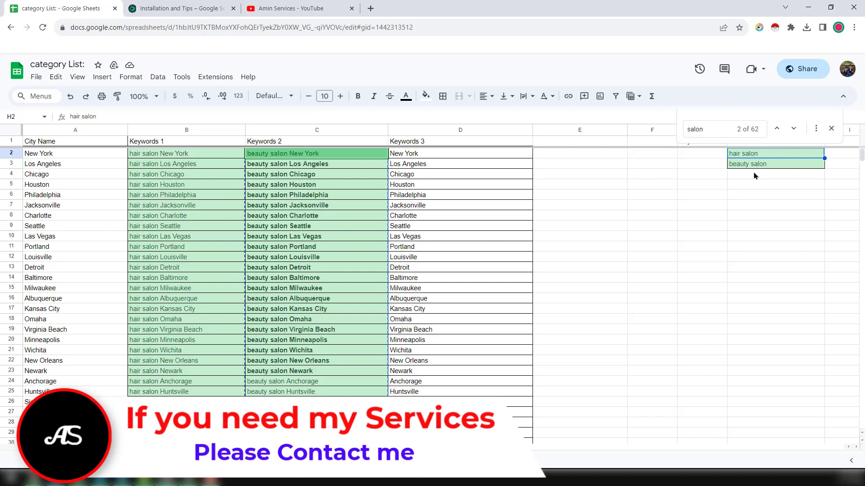
{"action": "left_click", "coordinate": [755, 174]}
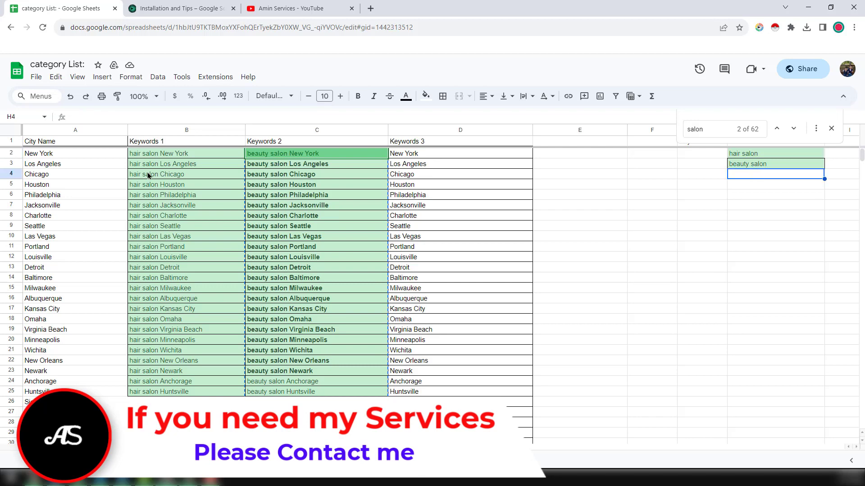
{"action": "left_click", "coordinate": [187, 156]}
- Copy the hair salon keyword phrases in B2:B31
{"action": "scroll", "coordinate": [184, 204], "scroll_direction": "down", "scroll_amount": 5}
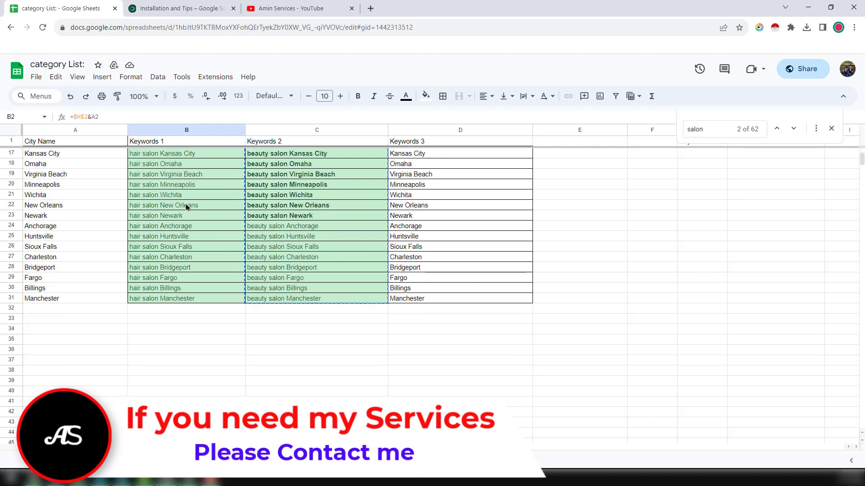
{"action": "left_click", "coordinate": [208, 300], "text": "shift"}
{"action": "key", "text": "ctrl+c"}
{"action": "scroll", "coordinate": [180, 293], "scroll_direction": "up", "scroll_amount": 5}
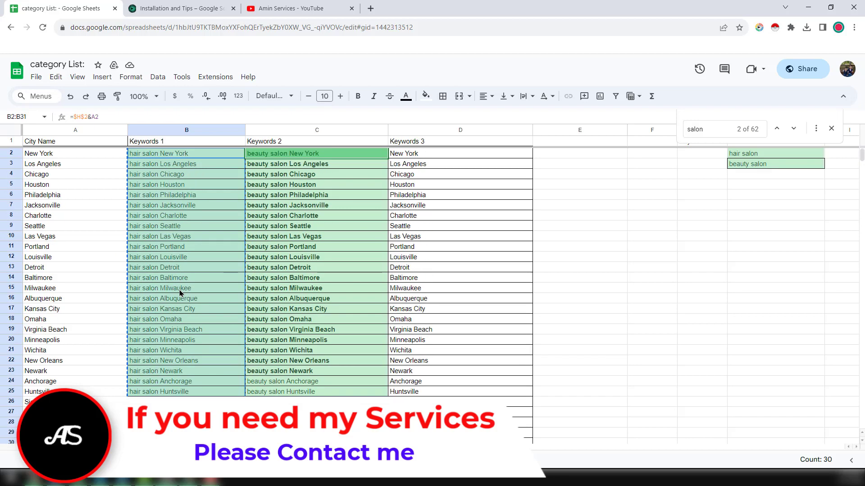
- Paste the hair salon keywords into Leads Sniper, keeping Public Emails and tiktok as source
{"action": "left_click", "coordinate": [760, 29]}
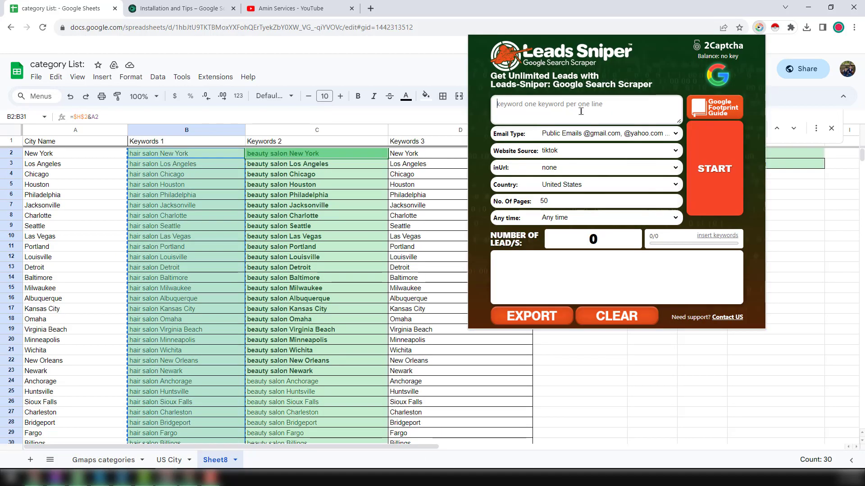
{"action": "key", "text": "ctrl+v"}
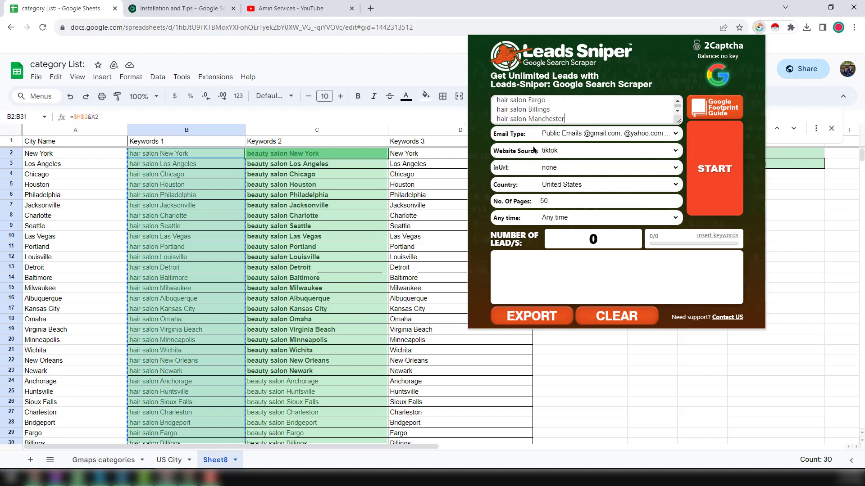
{"action": "left_click", "coordinate": [564, 134]}
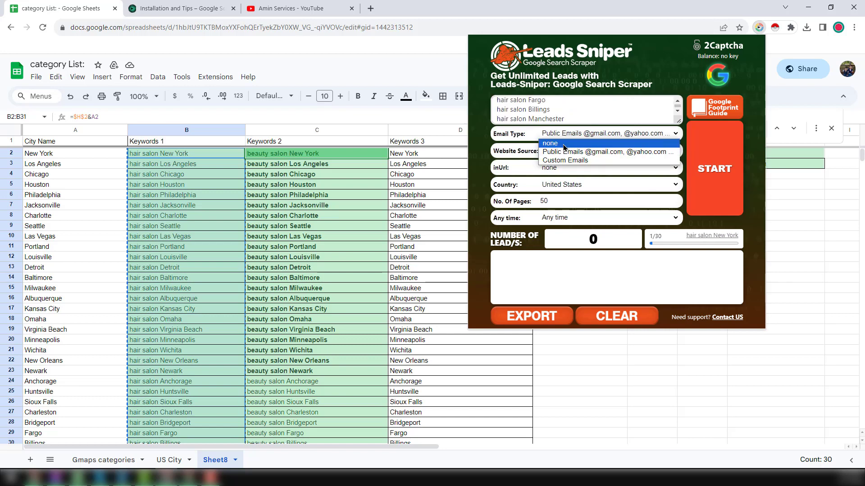
{"action": "left_click", "coordinate": [581, 157]}
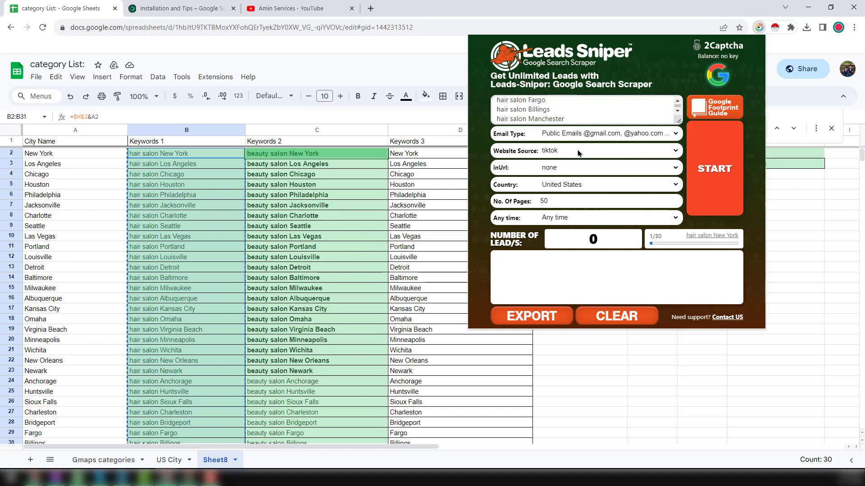
{"action": "left_click", "coordinate": [579, 154]}
{"action": "left_click", "coordinate": [569, 205]}
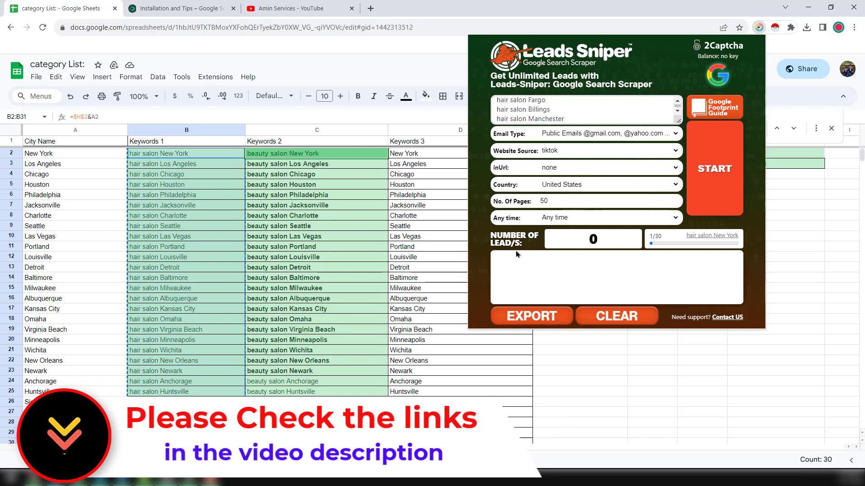
- Start the hair salon scrape and bring its site:tiktok.com Google results into view
{"action": "left_click", "coordinate": [711, 180]}
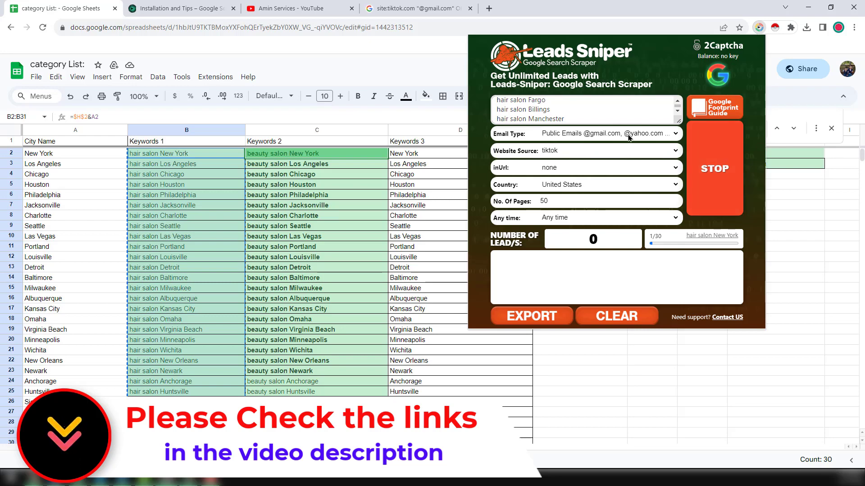
{"action": "left_click", "coordinate": [450, 10]}
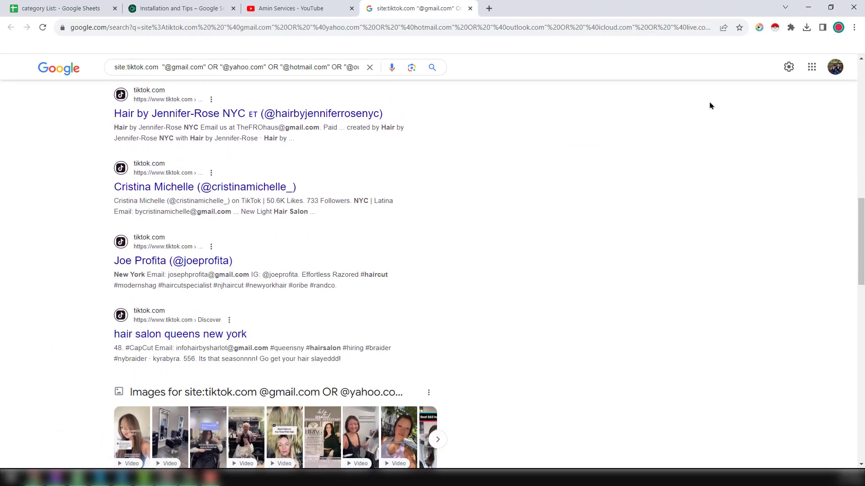
{"action": "left_click", "coordinate": [759, 28]}
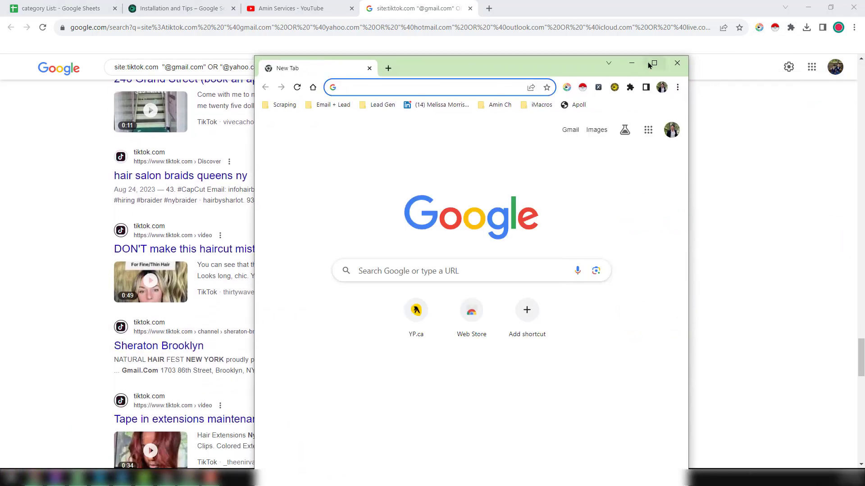
{"action": "left_click", "coordinate": [652, 64]}
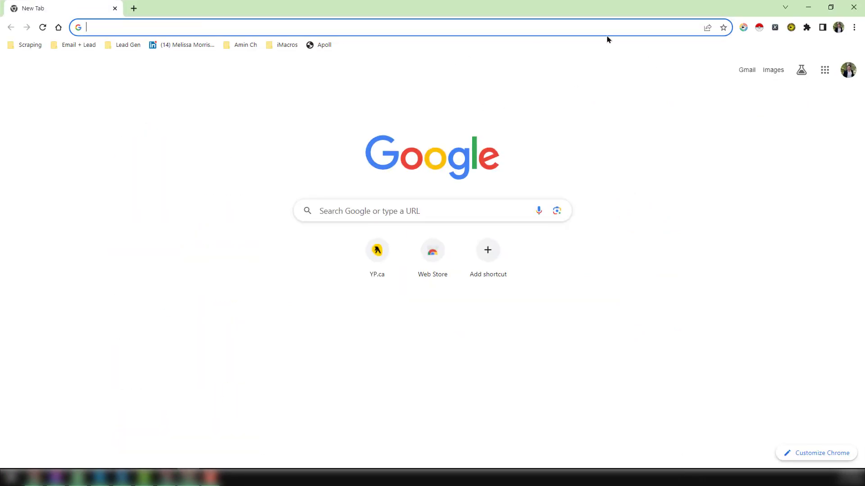
{"action": "left_click", "coordinate": [807, 7]}
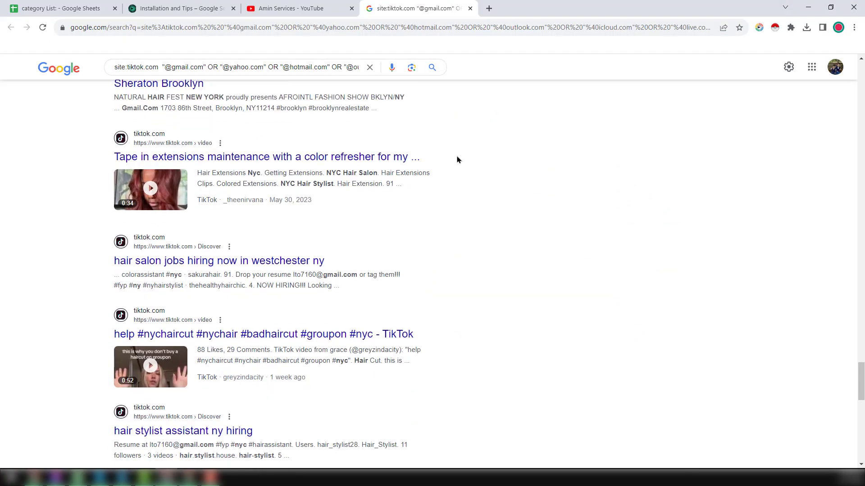
- Copy beauty salon keywords C2:C31 and go to the second Chrome window
{"action": "left_click", "coordinate": [61, 8]}
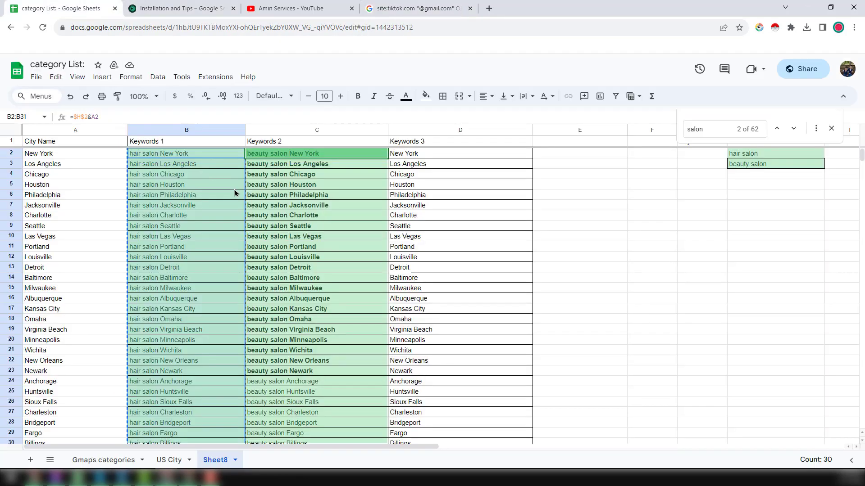
{"action": "left_click", "coordinate": [305, 159]}
{"action": "scroll", "coordinate": [303, 229], "scroll_direction": "down", "scroll_amount": 5}
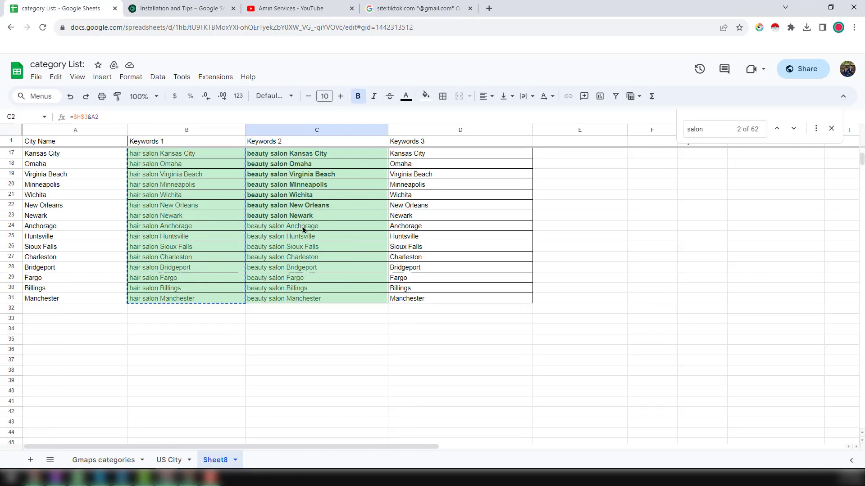
{"action": "left_click", "coordinate": [334, 302], "text": "shift"}
{"action": "key", "text": "ctrl+c"}
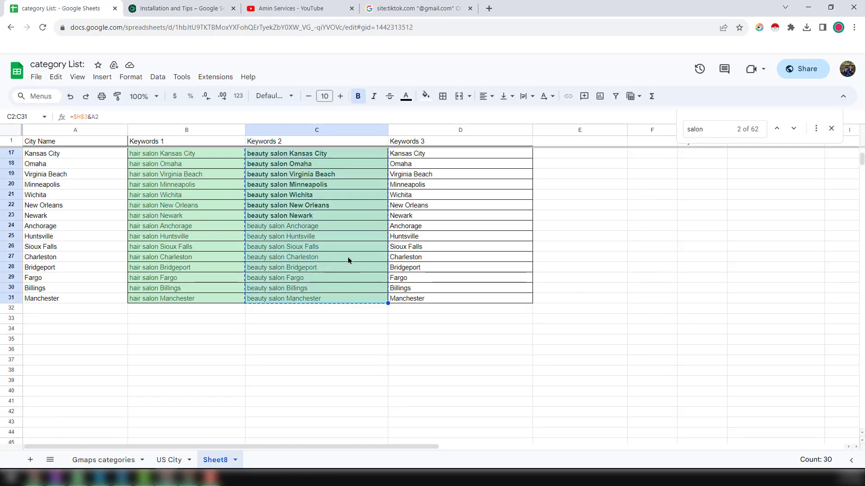
{"action": "left_click", "coordinate": [191, 477]}
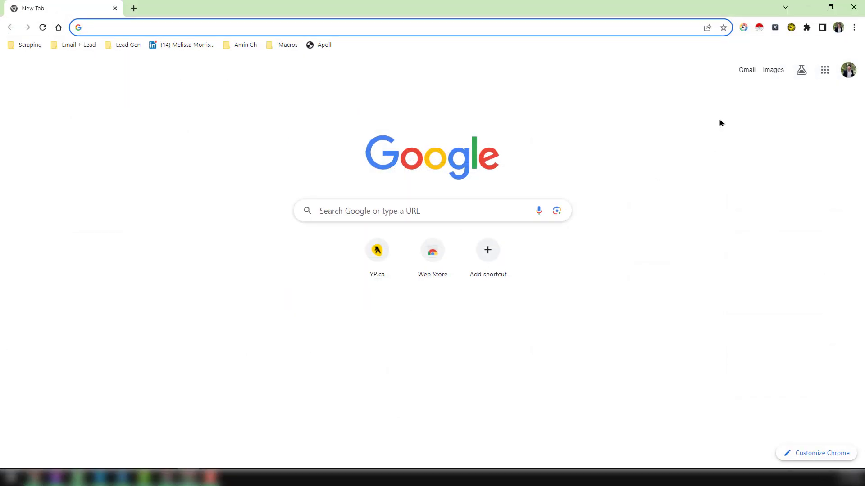
- Paste the 30 beauty salon keywords into Leads Sniper, start scraping, and view the results tab
{"action": "left_click", "coordinate": [742, 30]}
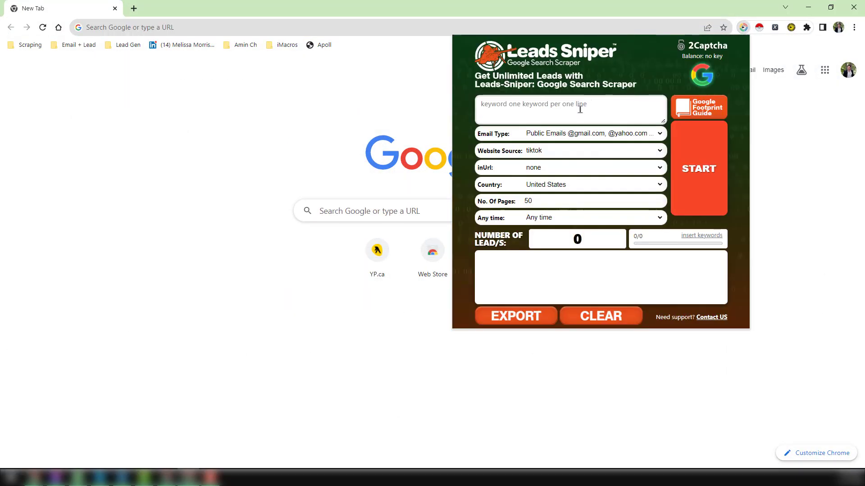
{"action": "left_click", "coordinate": [580, 109]}
{"action": "key", "text": "ctrl+v"}
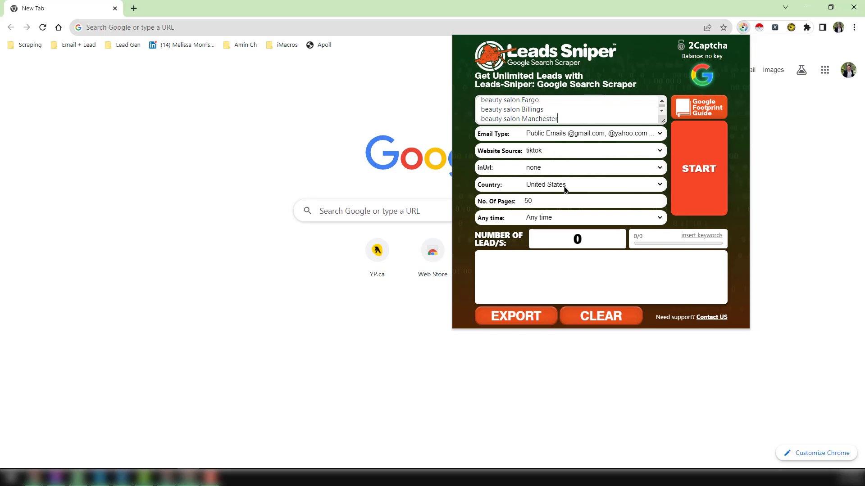
{"action": "left_click", "coordinate": [711, 177]}
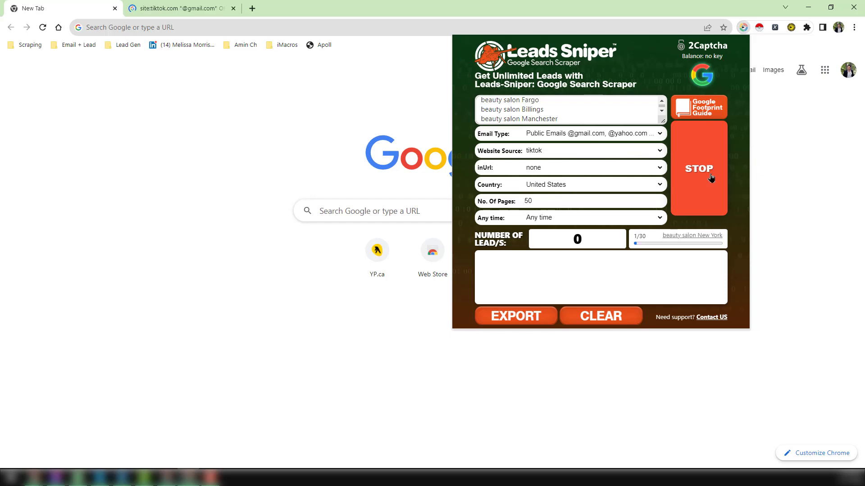
{"action": "left_click", "coordinate": [202, 9]}
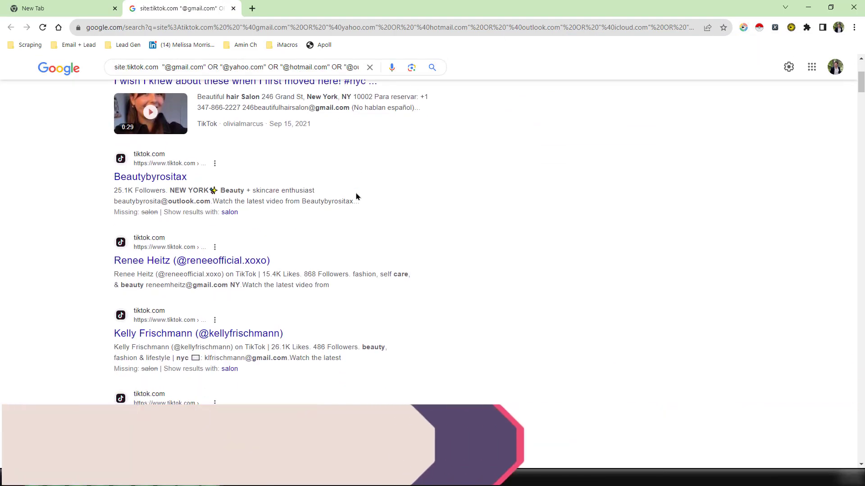
- Check both scrapers' progress; hair salon reaches 907 leads at keyword 14 of 30
{"action": "left_click", "coordinate": [740, 28]}
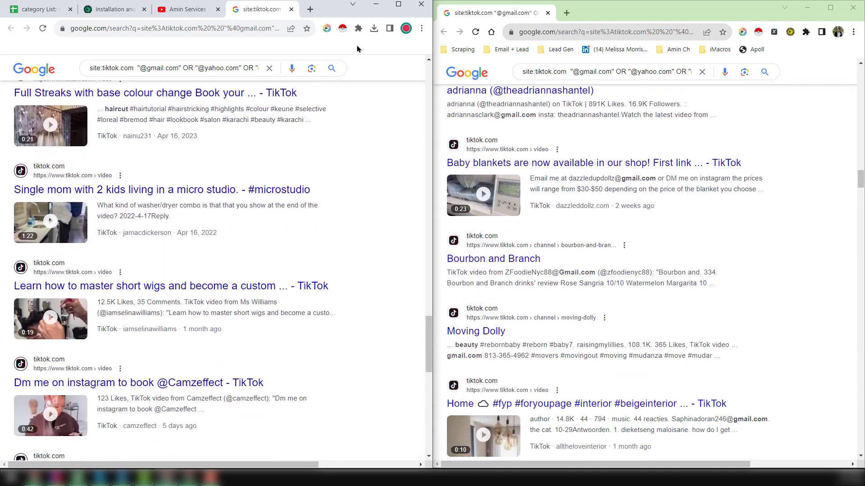
{"action": "left_click", "coordinate": [326, 29]}
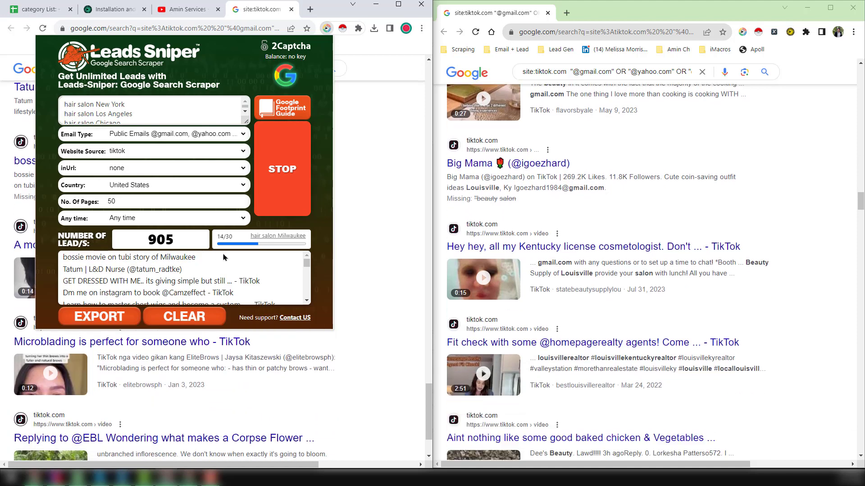
- Stop both the hair salon and beauty salon scrapes
{"action": "left_click", "coordinate": [279, 178]}
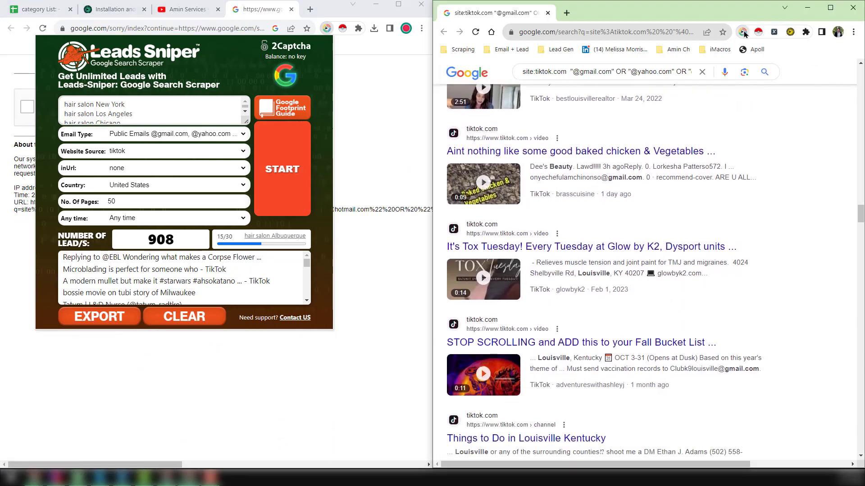
{"action": "left_click", "coordinate": [742, 32]}
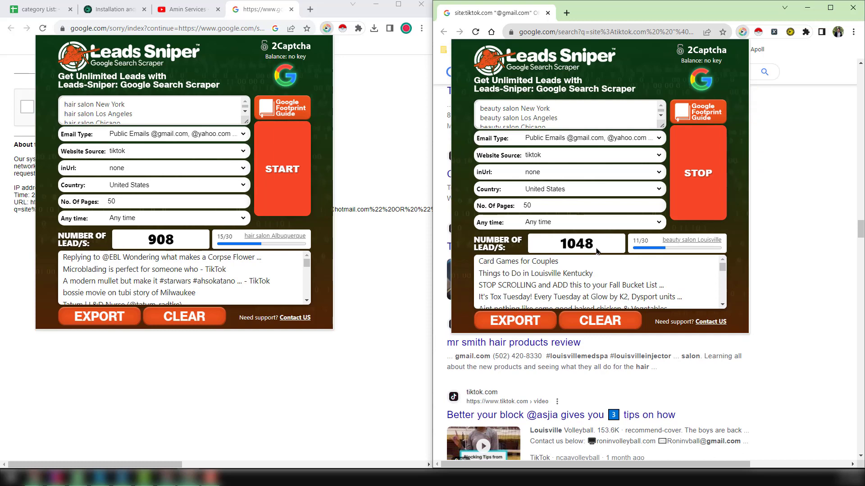
{"action": "left_click", "coordinate": [701, 181]}
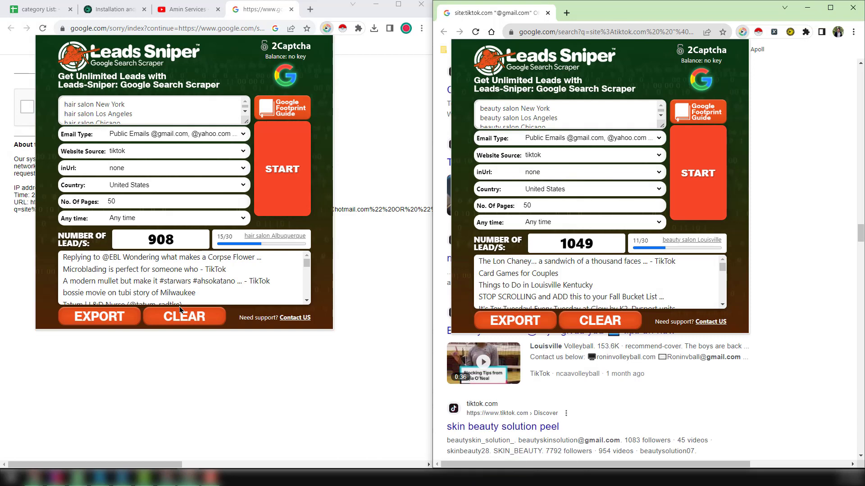
- Export the hair salon leads as hair-salon-New-York-(11-17-2023).xlsx and open it
{"action": "left_click", "coordinate": [109, 318]}
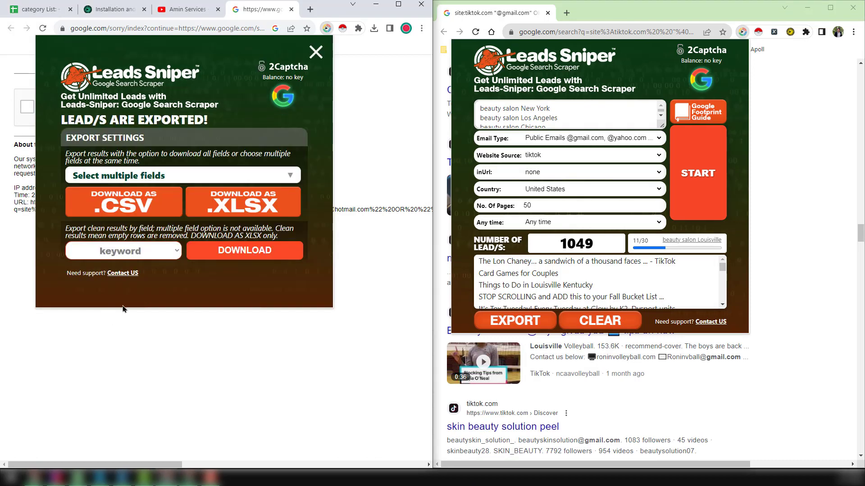
{"action": "left_click", "coordinate": [246, 206]}
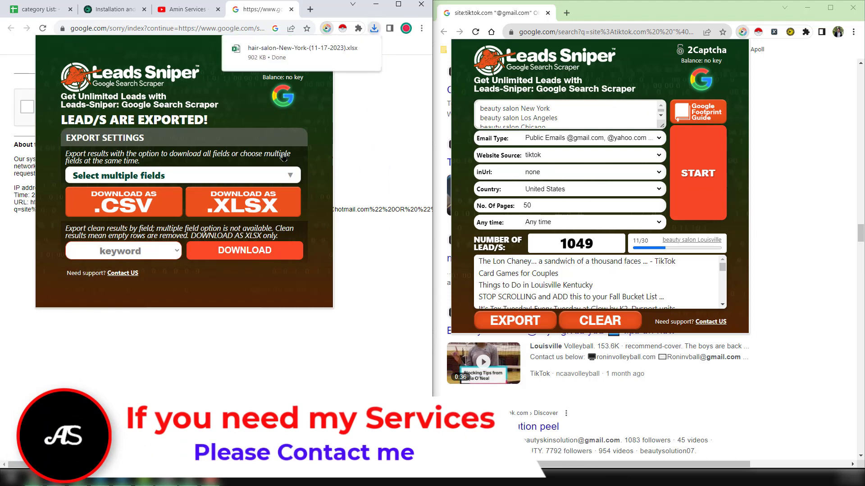
{"action": "mouse_move", "coordinate": [340, 55]}
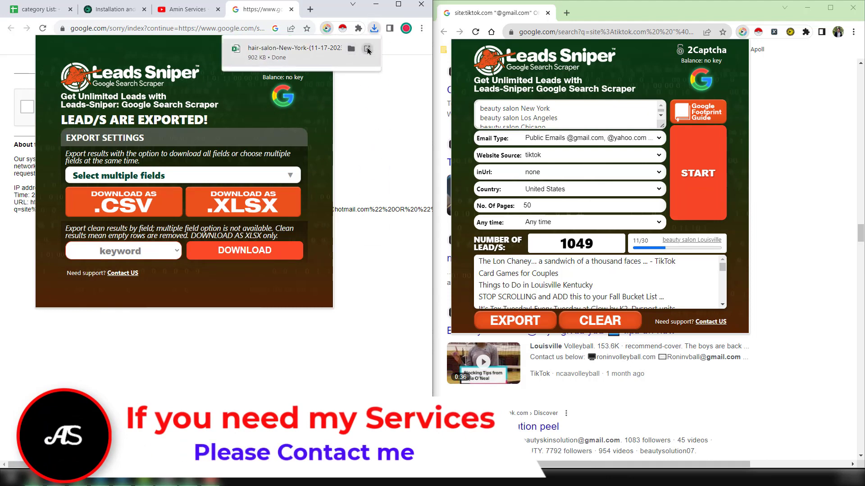
{"action": "left_click", "coordinate": [368, 50]}
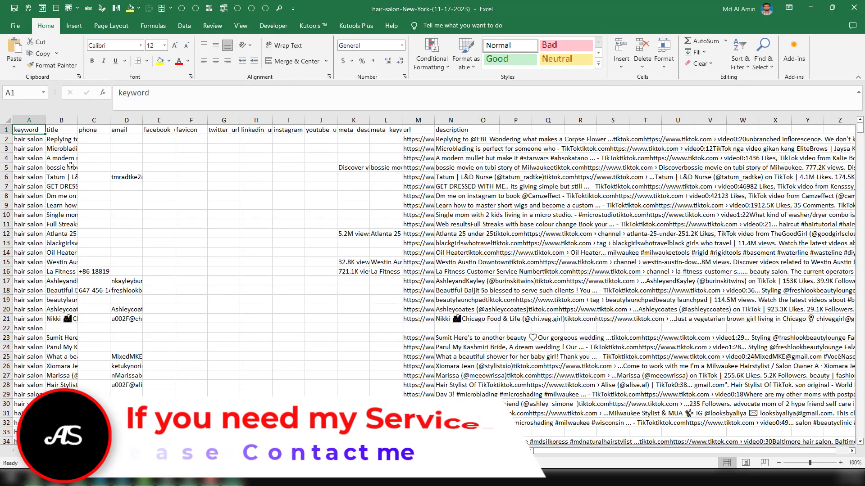
- Add All Borders to the whole sheet, widen all columns evenly, and AutoFit column A
{"action": "left_click", "coordinate": [8, 120]}
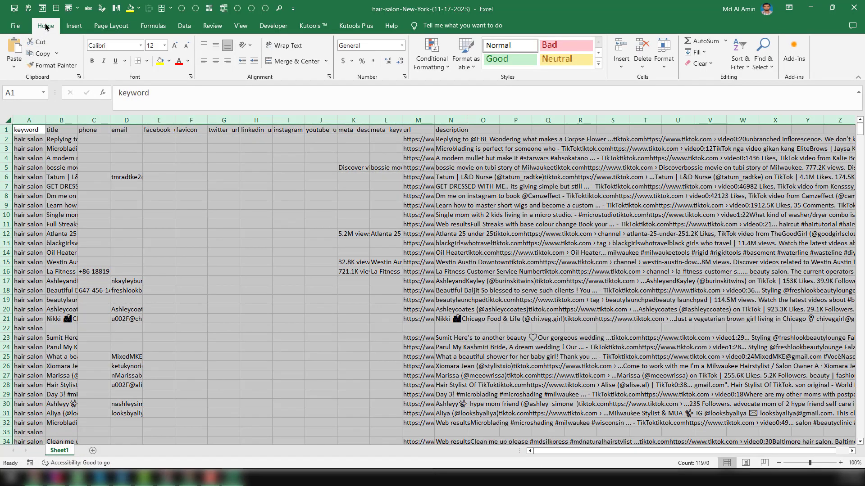
{"action": "left_click", "coordinate": [57, 12]}
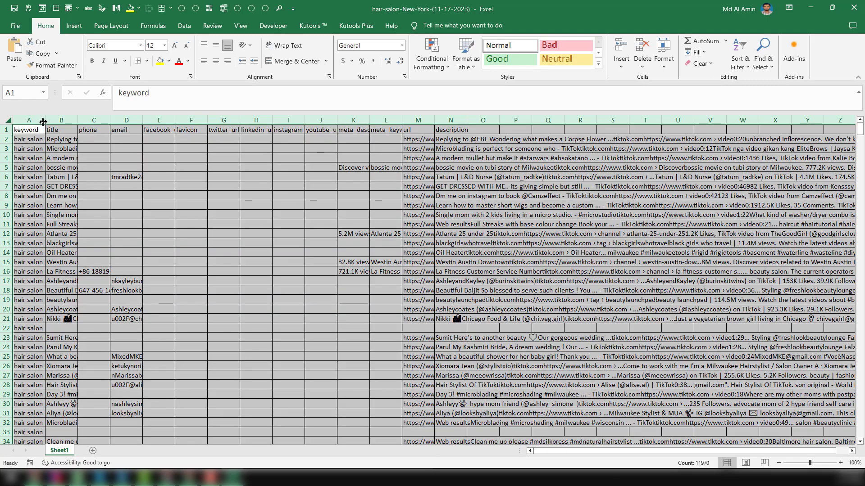
{"action": "left_click_drag", "start_coordinate": [44, 121], "coordinate": [68, 122]}
{"action": "left_click", "coordinate": [135, 140]}
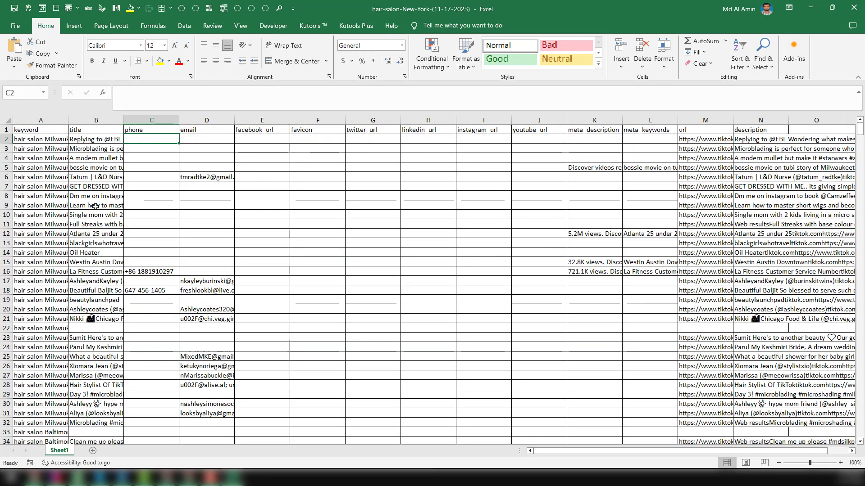
{"action": "double_click", "coordinate": [68, 123]}
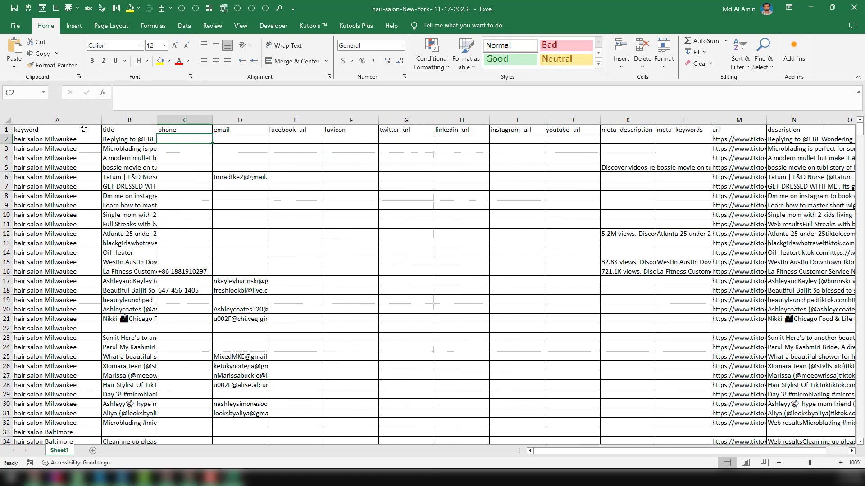
- Review the keyword, title, phone, email, meta_description, meta_keywords and url columns
{"action": "left_click", "coordinate": [71, 117]}
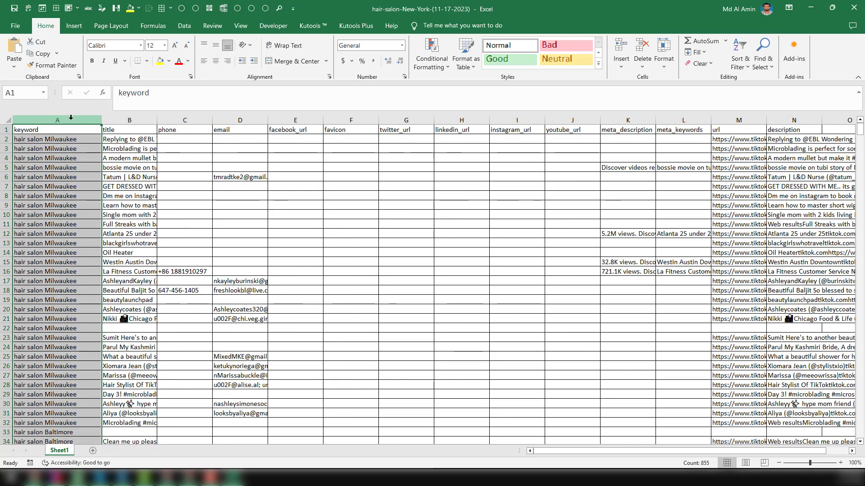
{"action": "left_click", "coordinate": [133, 119]}
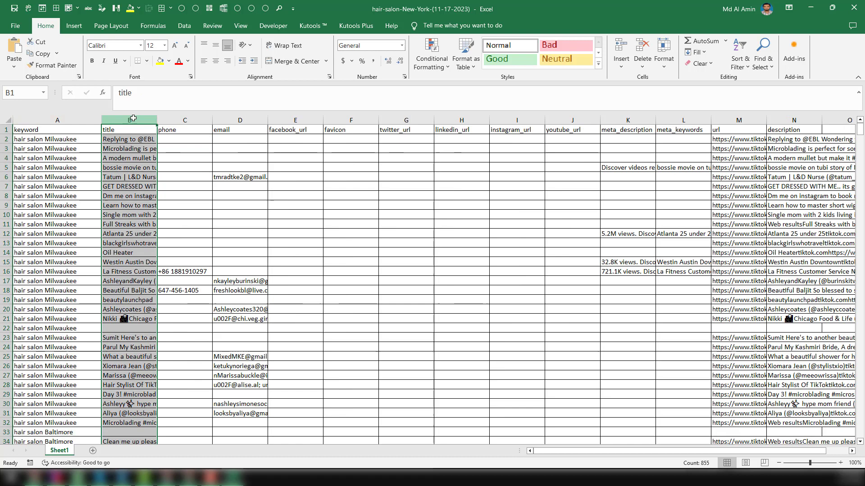
{"action": "left_click", "coordinate": [185, 118]}
{"action": "left_click", "coordinate": [244, 119]}
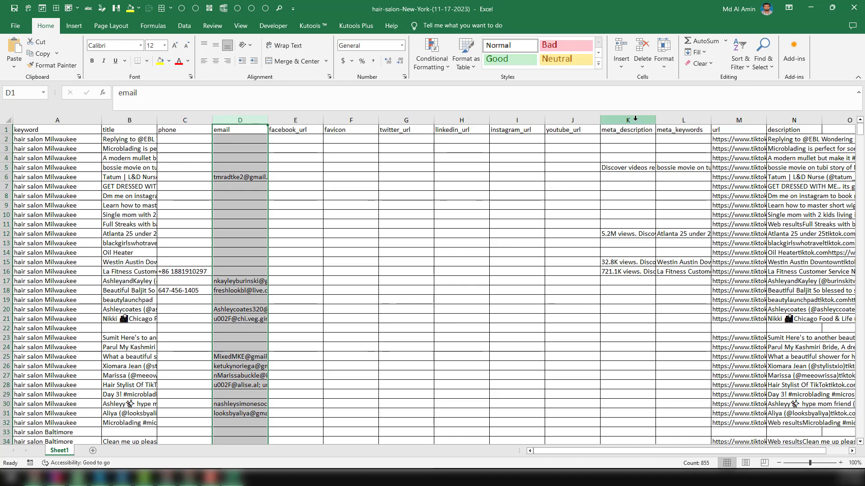
{"action": "left_click", "coordinate": [635, 119]}
{"action": "left_click", "coordinate": [692, 118]}
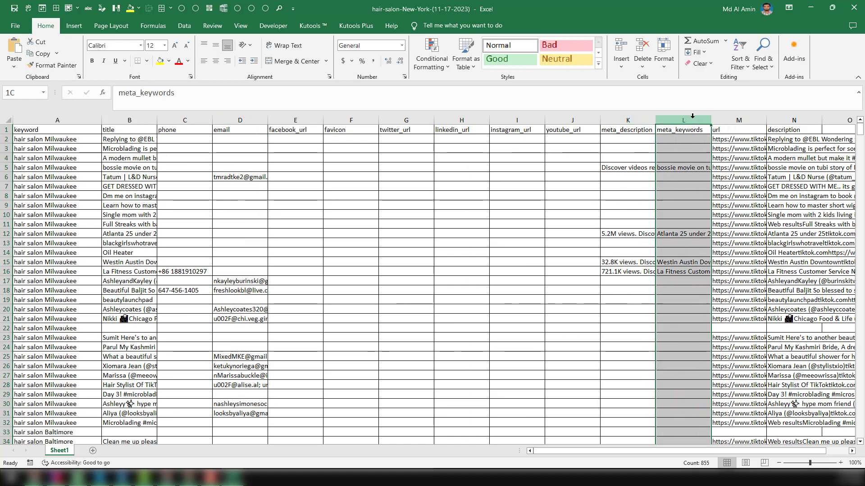
{"action": "left_click", "coordinate": [739, 120]}
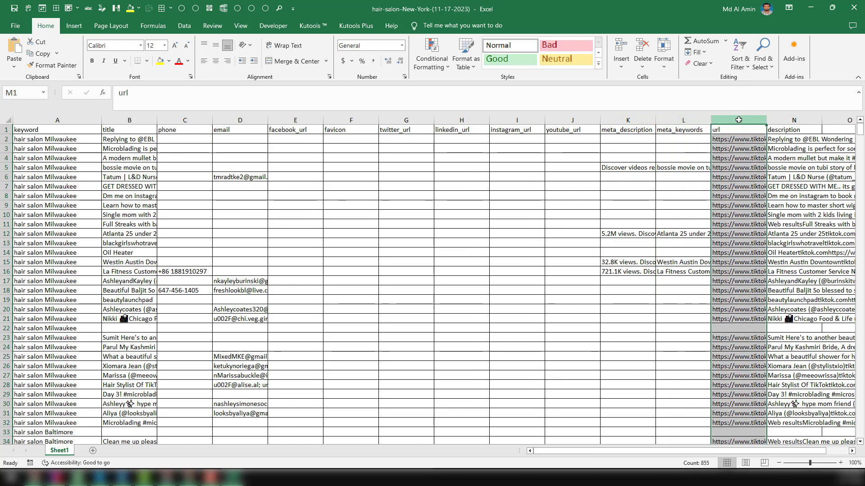
{"action": "left_click", "coordinate": [796, 138]}
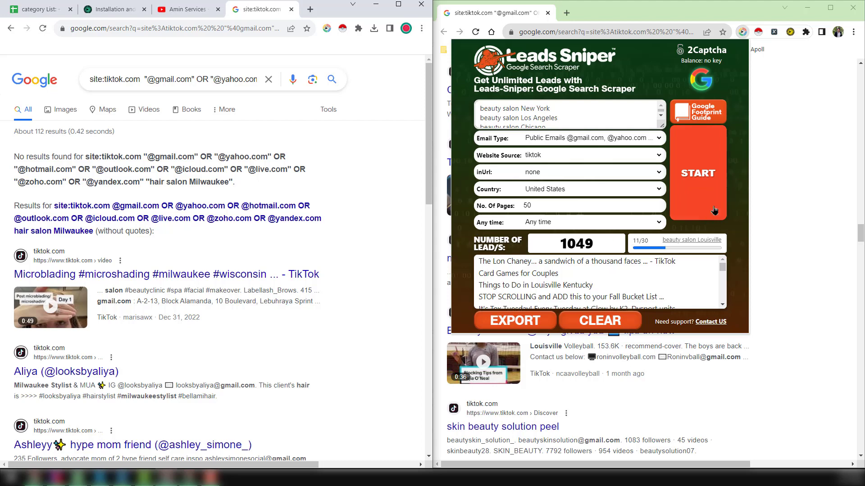
- Export the beauty salon leads as beauty-salon-New-York-(11-17-2023).xlsx and open the workbook in Excel
{"action": "left_click", "coordinate": [518, 321]}
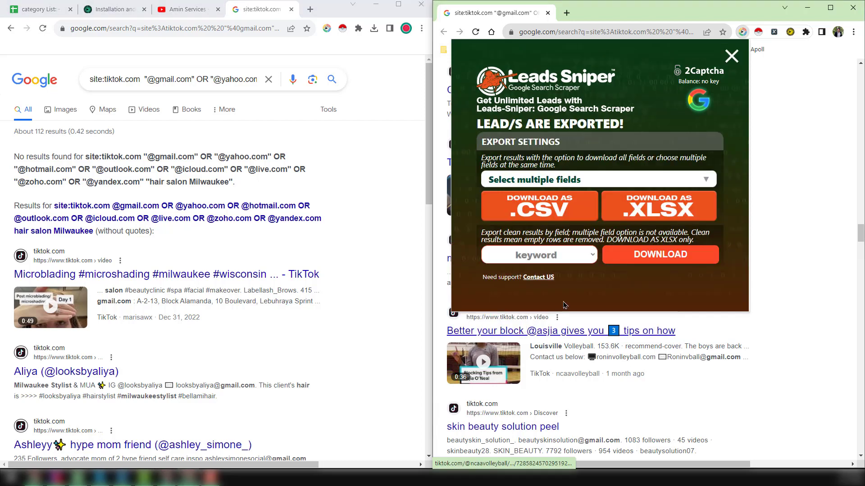
{"action": "left_click", "coordinate": [674, 206]}
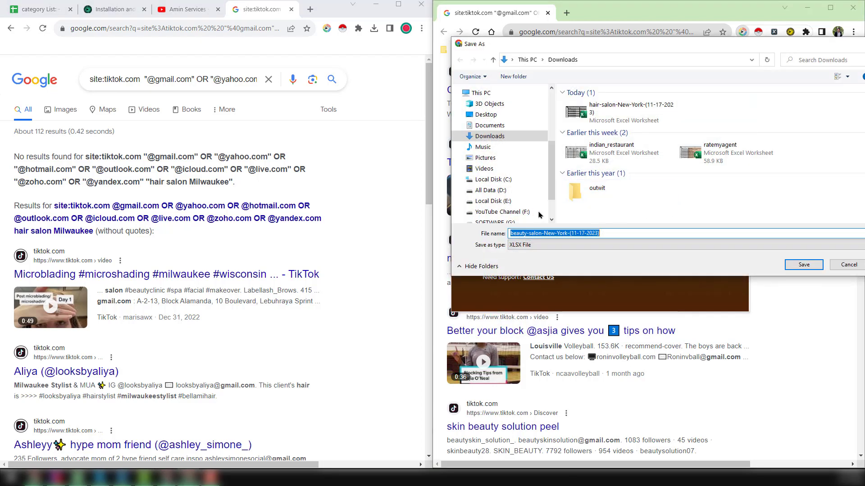
{"action": "left_click", "coordinate": [804, 265]}
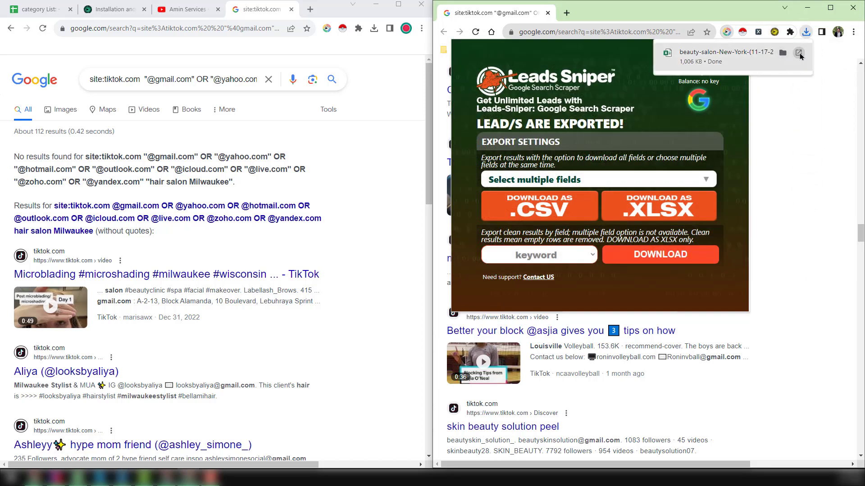
{"action": "left_click", "coordinate": [799, 53]}
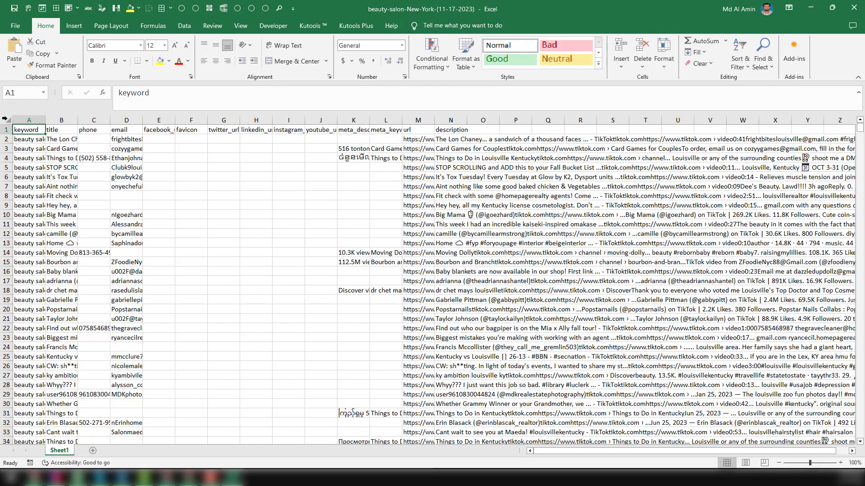
- Widen all columns of the whole sheet equally, then check the email and URL entries along row 2
{"action": "left_click", "coordinate": [9, 120]}
{"action": "left_click_drag", "start_coordinate": [45, 120], "coordinate": [96, 120]}
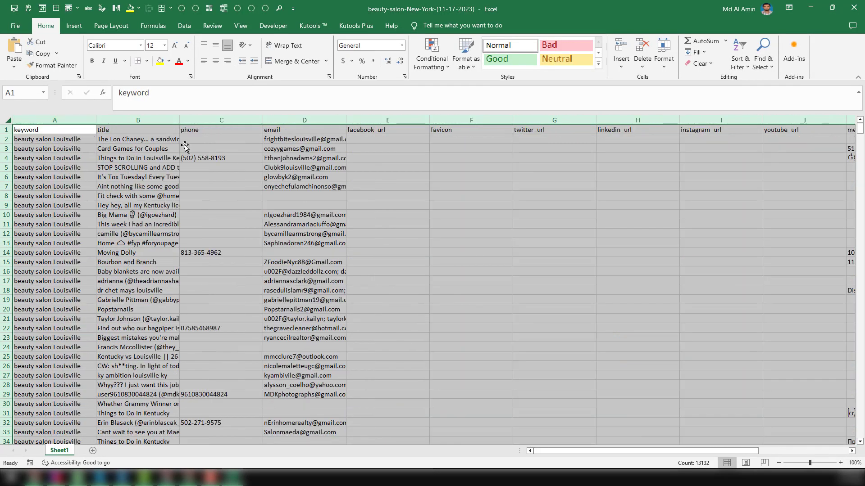
{"action": "left_click", "coordinate": [305, 121]}
{"action": "left_click", "coordinate": [734, 140]}
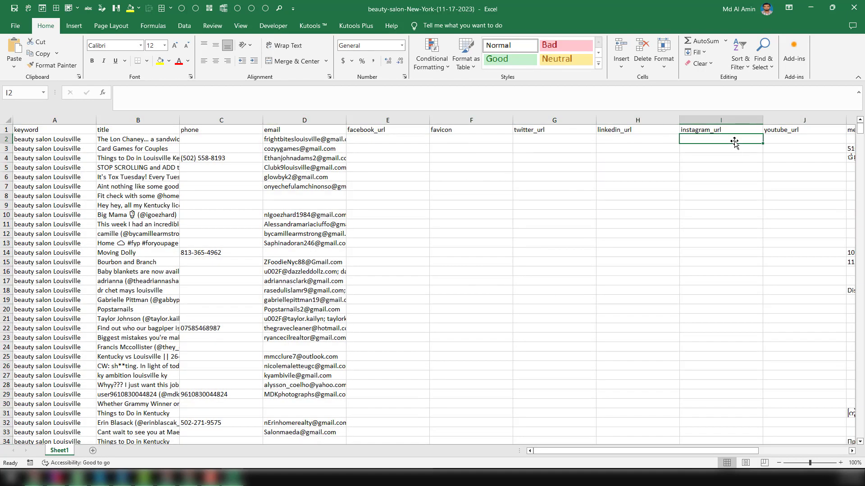
{"action": "key", "text": "Right"}
{"action": "key", "text": "Right"}
{"action": "key", "text": "Right"}
{"action": "key", "text": "Right"}
{"action": "key", "text": "Right"}
{"action": "key", "text": "Right"}
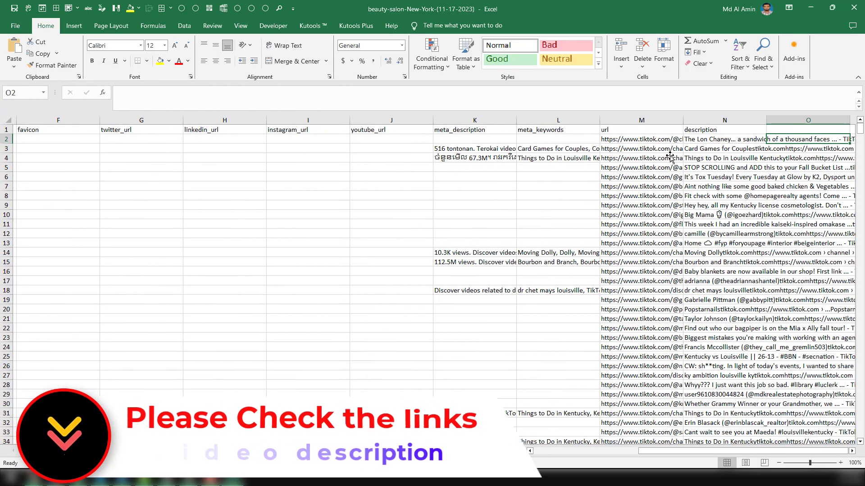